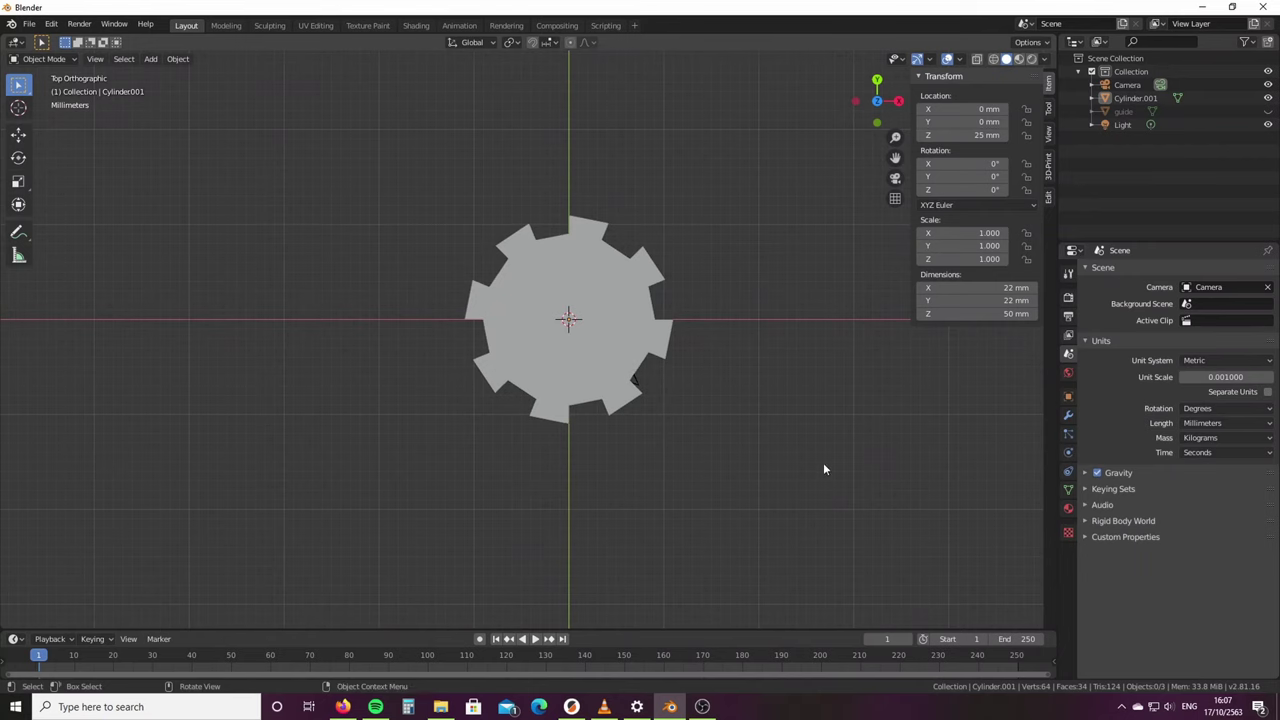
- Orbit around the 22 × 22 × 50 mm gear-edged cylinder in Blender, then on the PrusaSlicer bed
mouse_move(823, 469)
mouse_down()
mouse_move(800, 434)
mouse_move(694, 406)
mouse_move(704, 426)
mouse_move(736, 413)
mouse_up()
mouse_move(955, 450)
mouse_down()
mouse_move(791, 440)
mouse_move(763, 386)
mouse_move(737, 443)
mouse_move(671, 467)
mouse_move(545, 468)
mouse_up()
drag(950, 525, 811, 520)
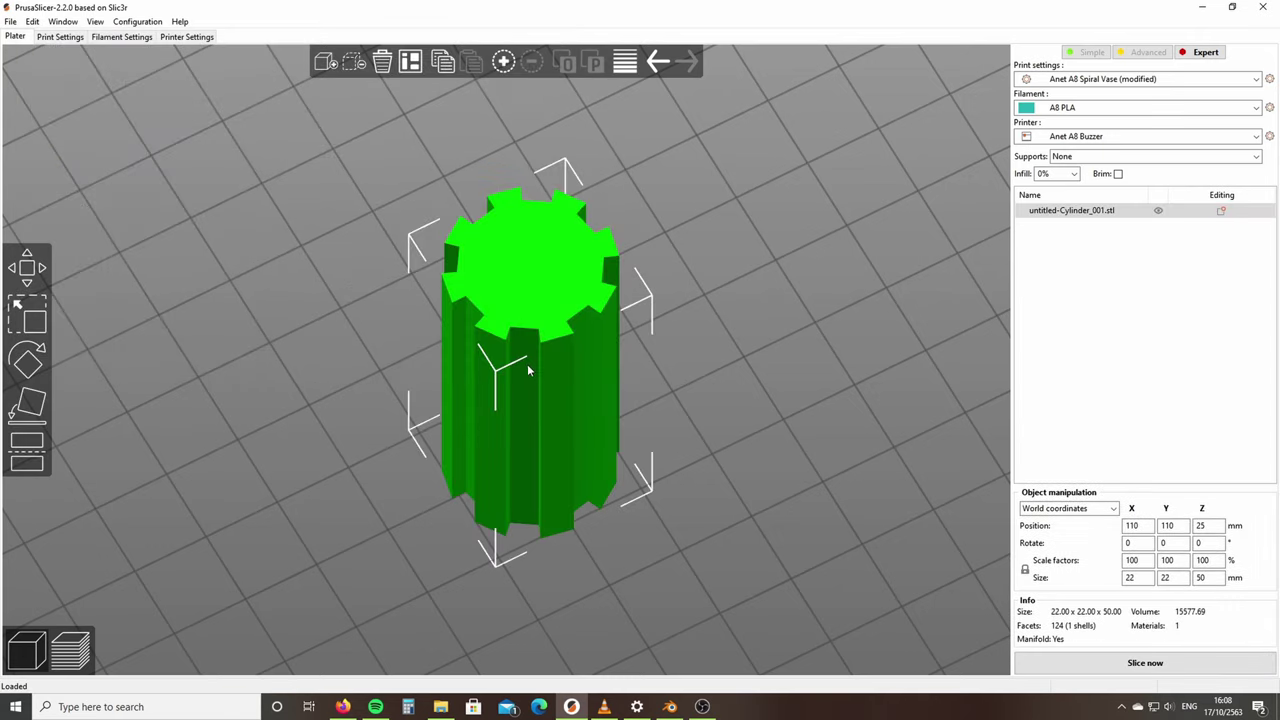
mouse_move(794, 443)
mouse_down()
mouse_move(811, 477)
mouse_move(729, 477)
mouse_move(805, 482)
mouse_up()
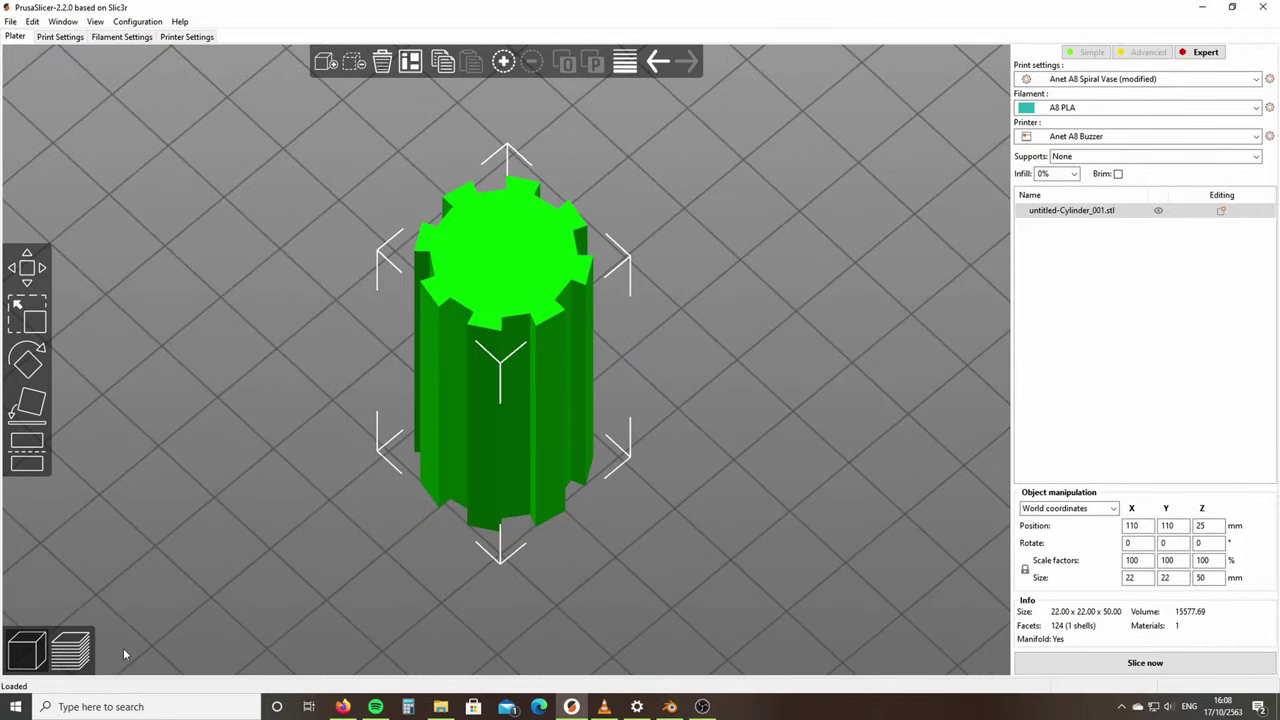
- Show the spiral-vase toolpath preview: 0.79 m filament, 2.34 g, about 26 minutes
click(84, 650)
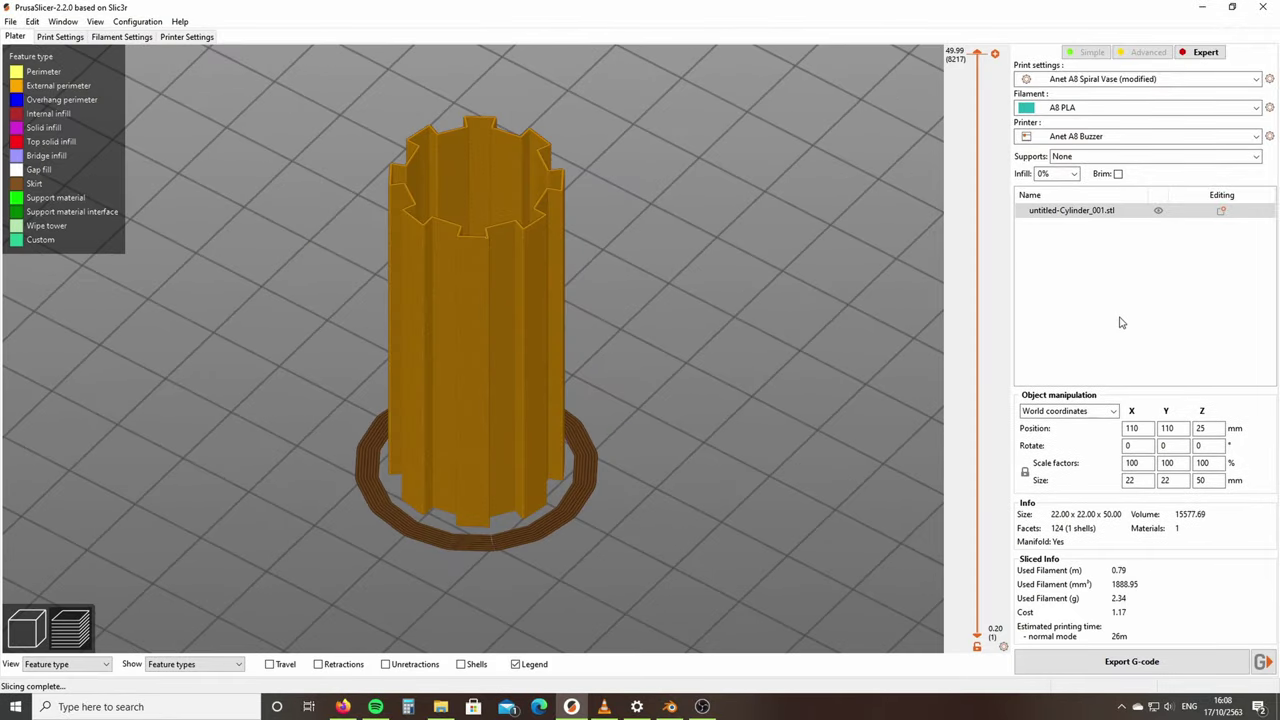